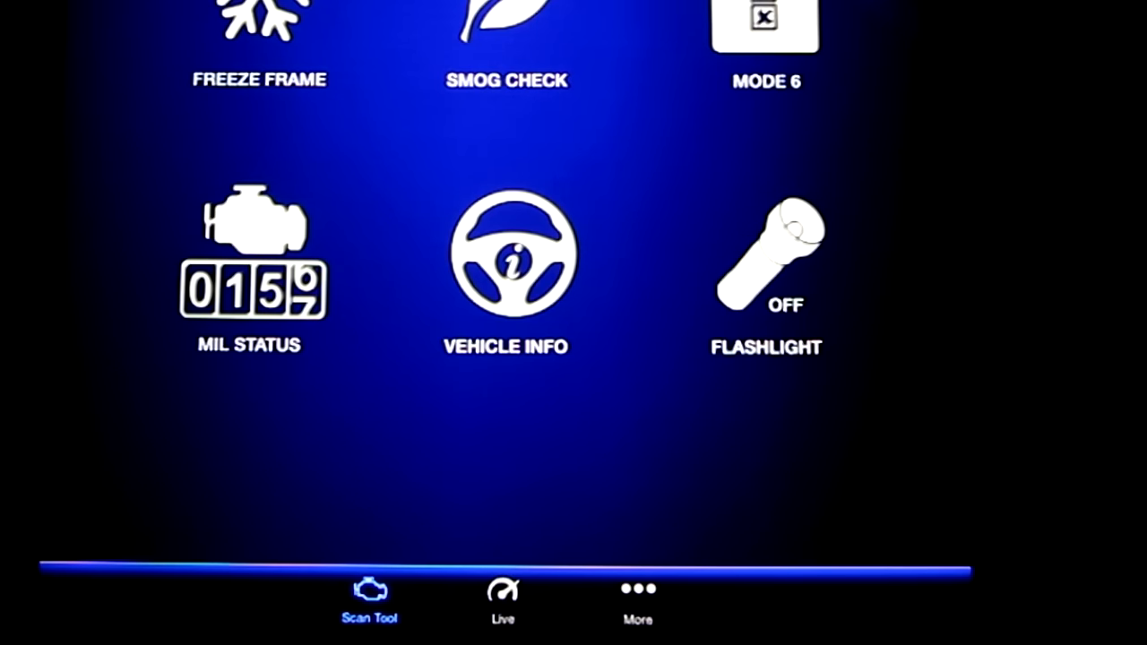
Start live logging of Engine RPM, cylinder 1 timing advance and two oxygen sensor voltages.
{"action": "left_click", "coordinate": [520, 596]}
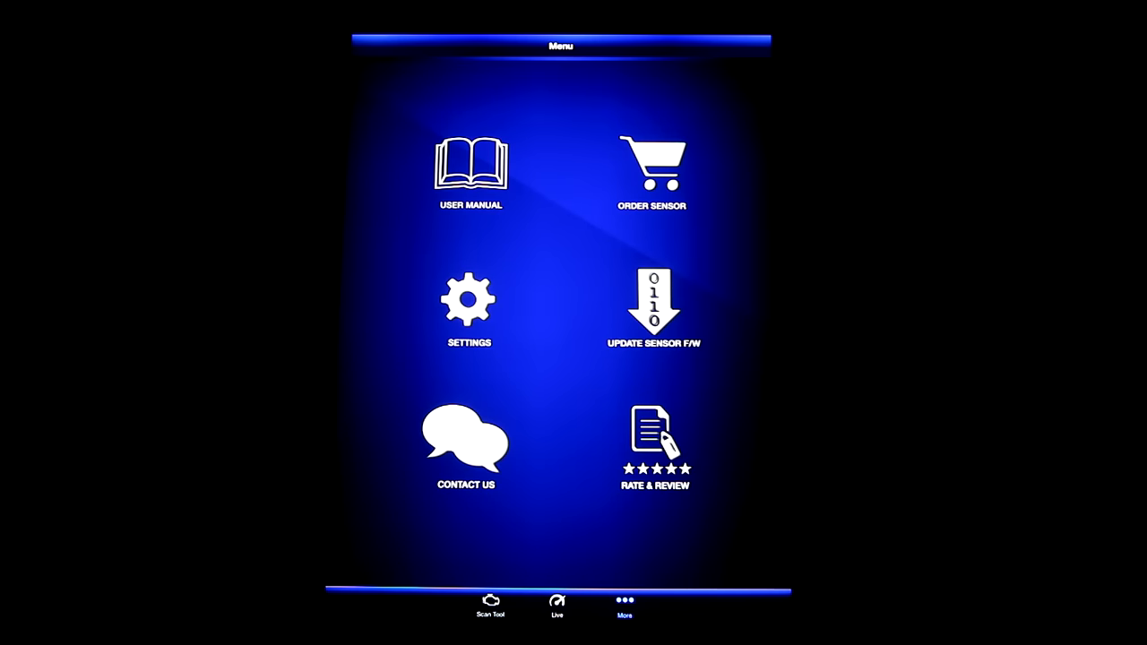
Return to the Scan Tool menu and scan the vehicle for trouble codes.
{"action": "left_click", "coordinate": [490, 602]}
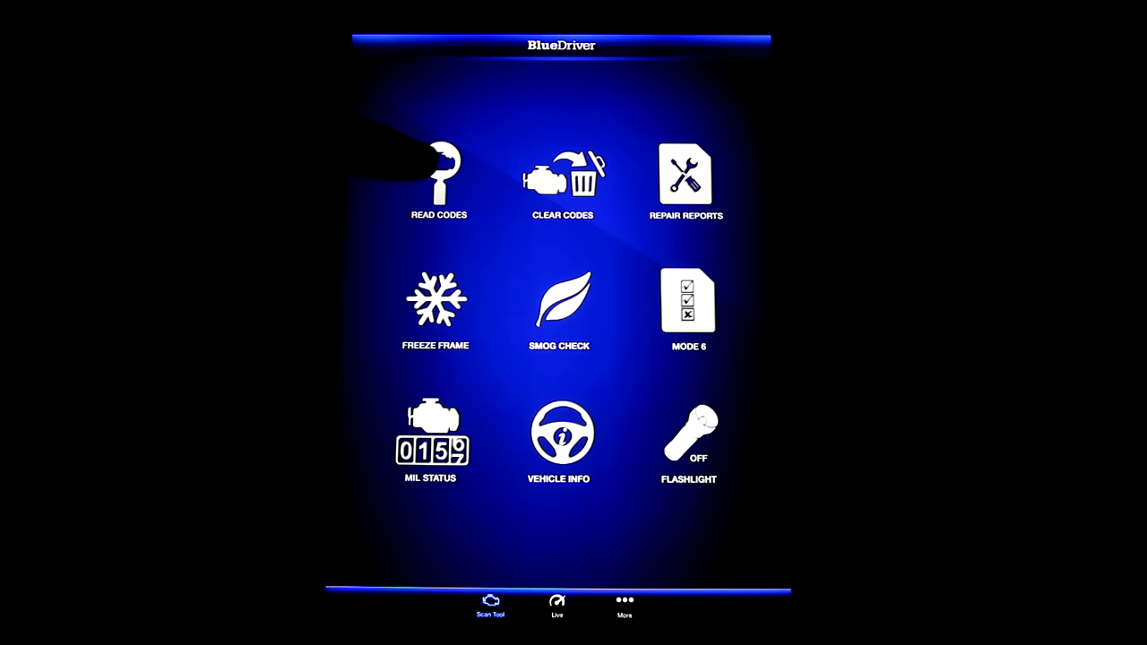
{"action": "left_click", "coordinate": [439, 175]}
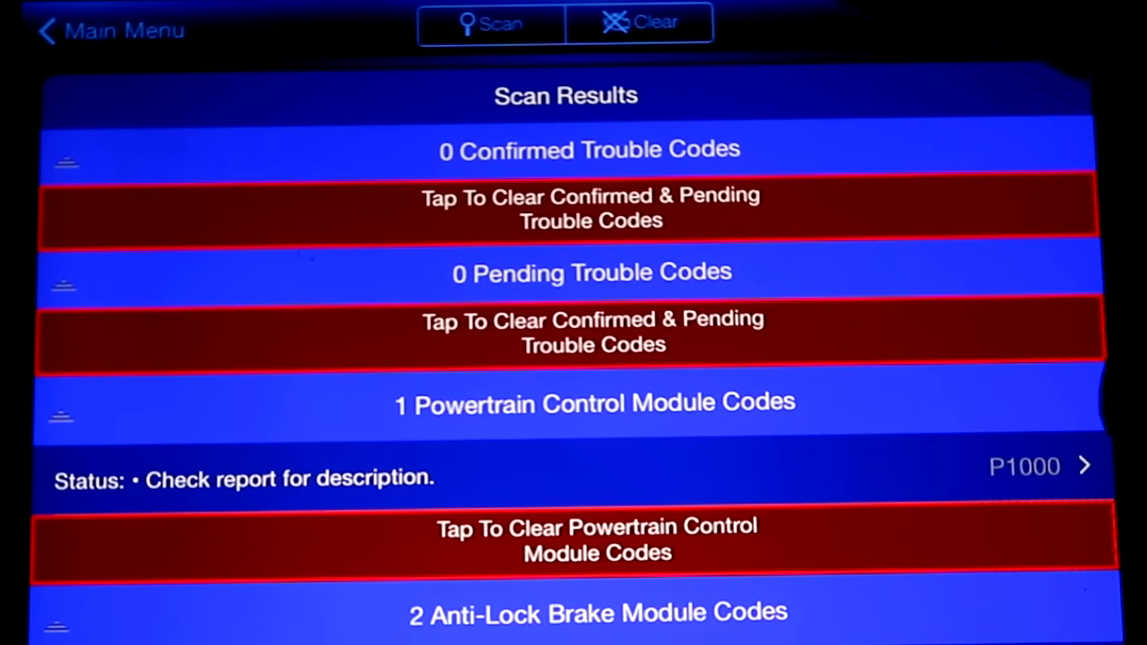
Review the P1000 code details, then bring up the Repair Reports list with the P2716 sample.
{"action": "left_click", "coordinate": [1076, 467]}
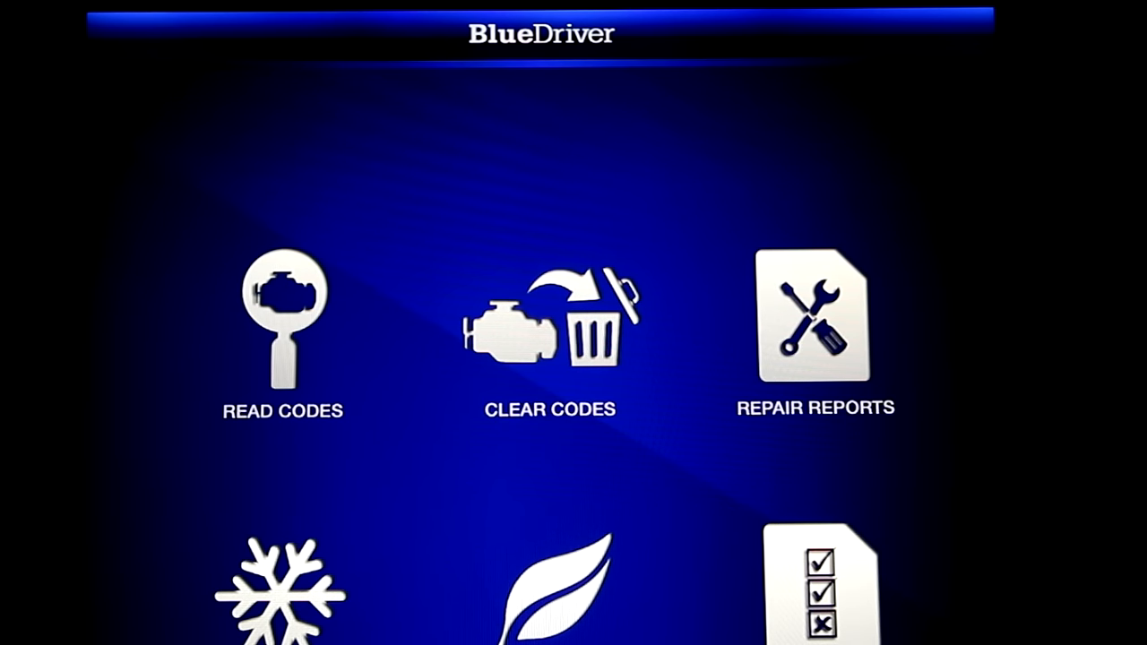
{"action": "left_click", "coordinate": [811, 331]}
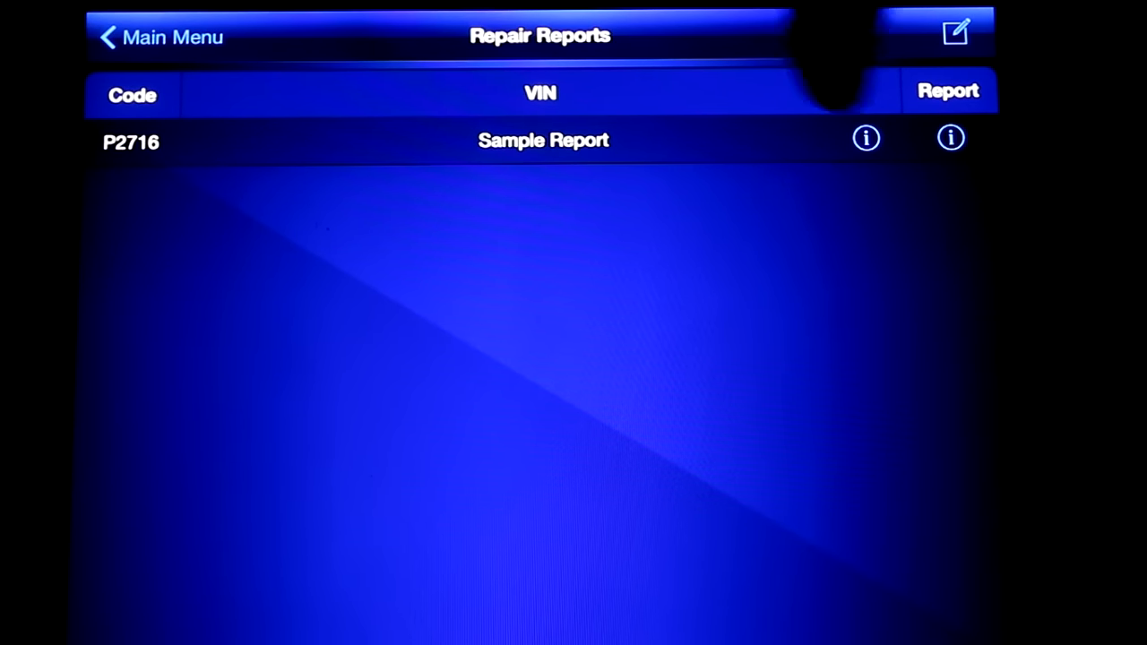
Read the sample P2716 repair report, then go to the Smog Readiness check.
{"action": "left_click", "coordinate": [866, 138]}
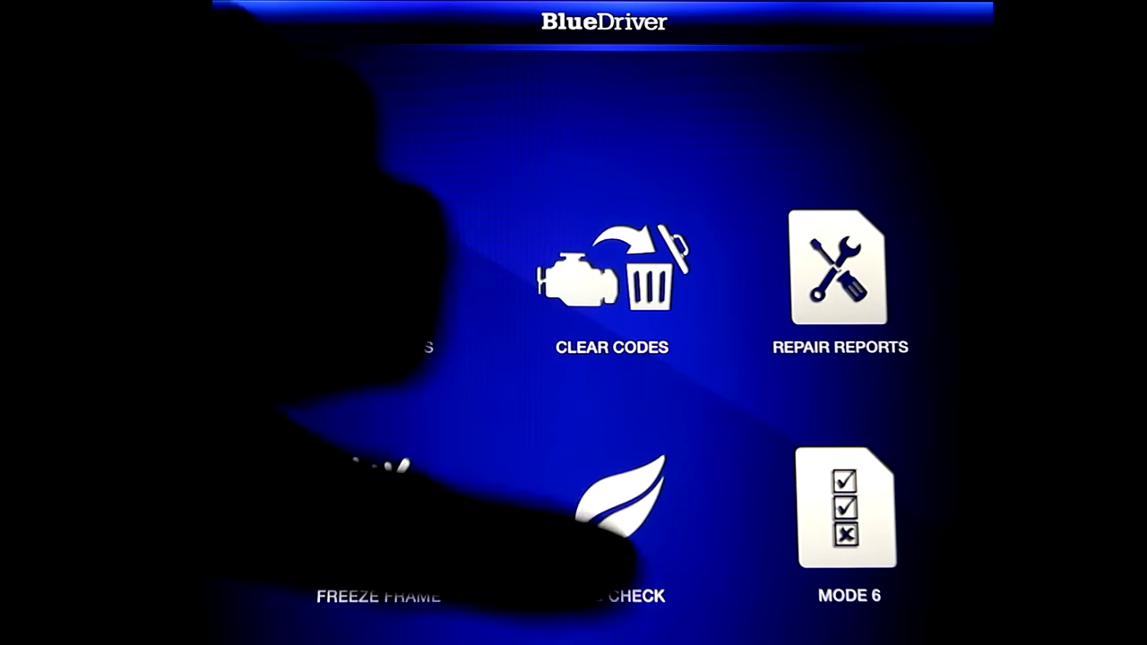
{"action": "left_click", "coordinate": [618, 529]}
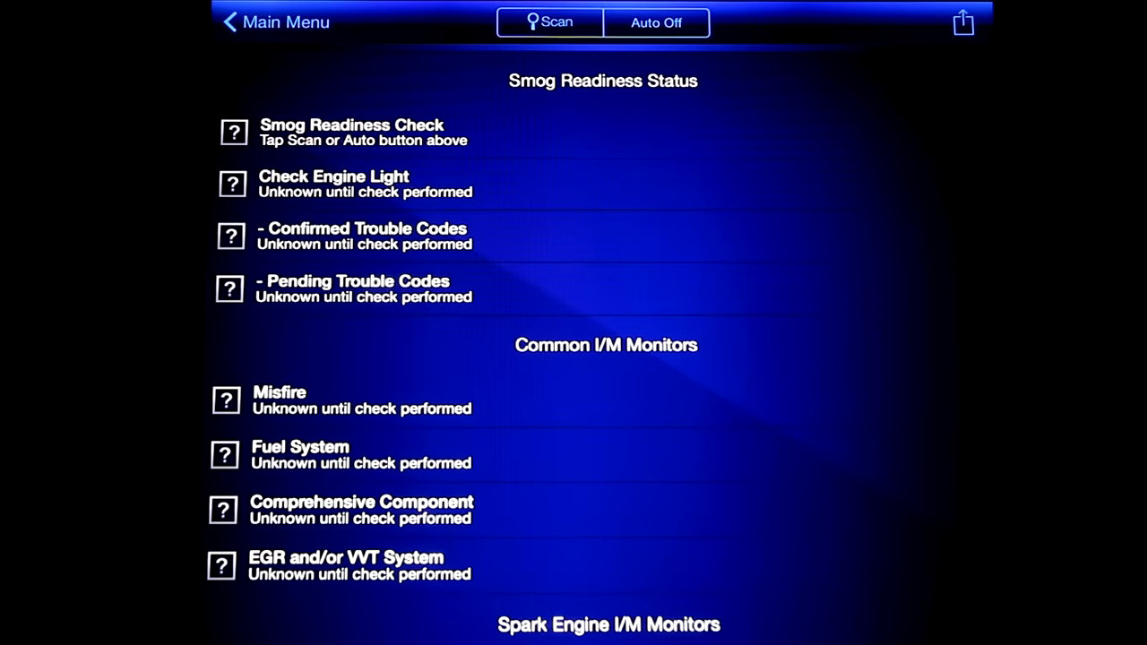
Run the smog readiness scan showing light off, no codes, EGR and catalyst monitors incomplete.
{"action": "left_click", "coordinate": [547, 23]}
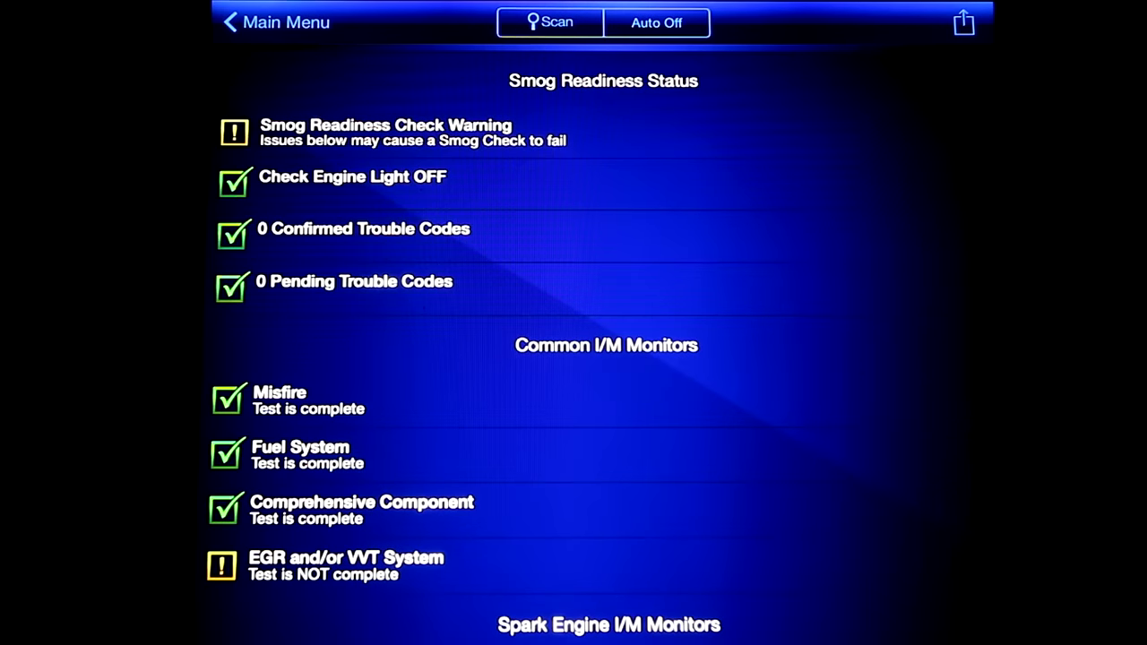
{"action": "scroll", "coordinate": [359, 404], "scroll_direction": "down", "scroll_amount": 4}
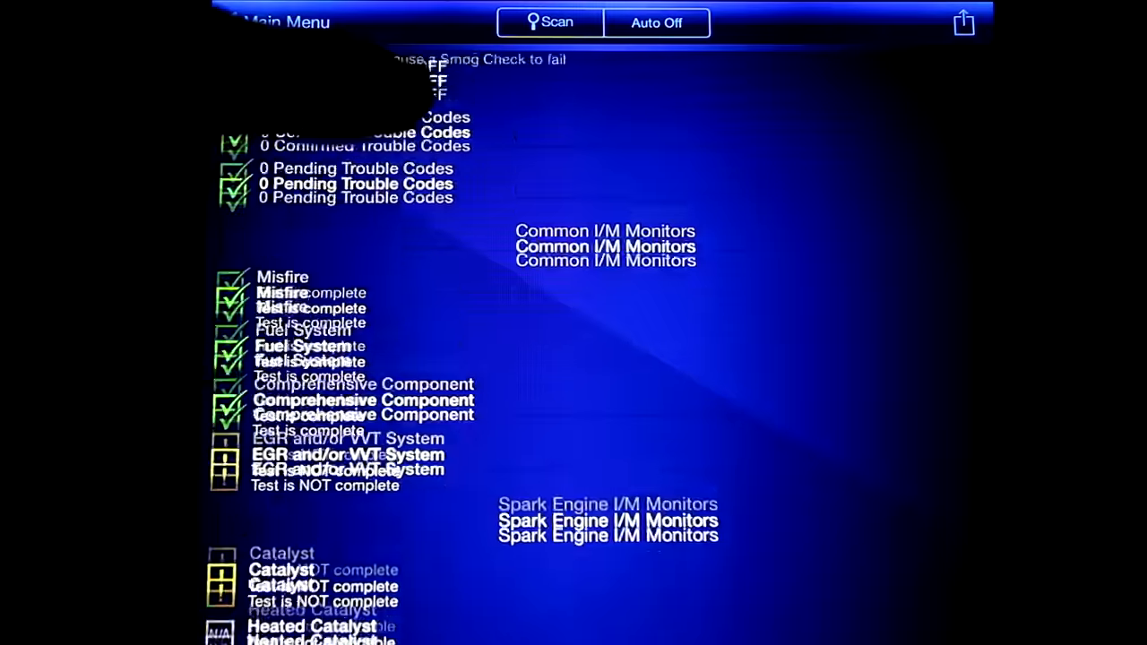
{"action": "scroll", "coordinate": [412, 358], "scroll_direction": "down", "scroll_amount": 3}
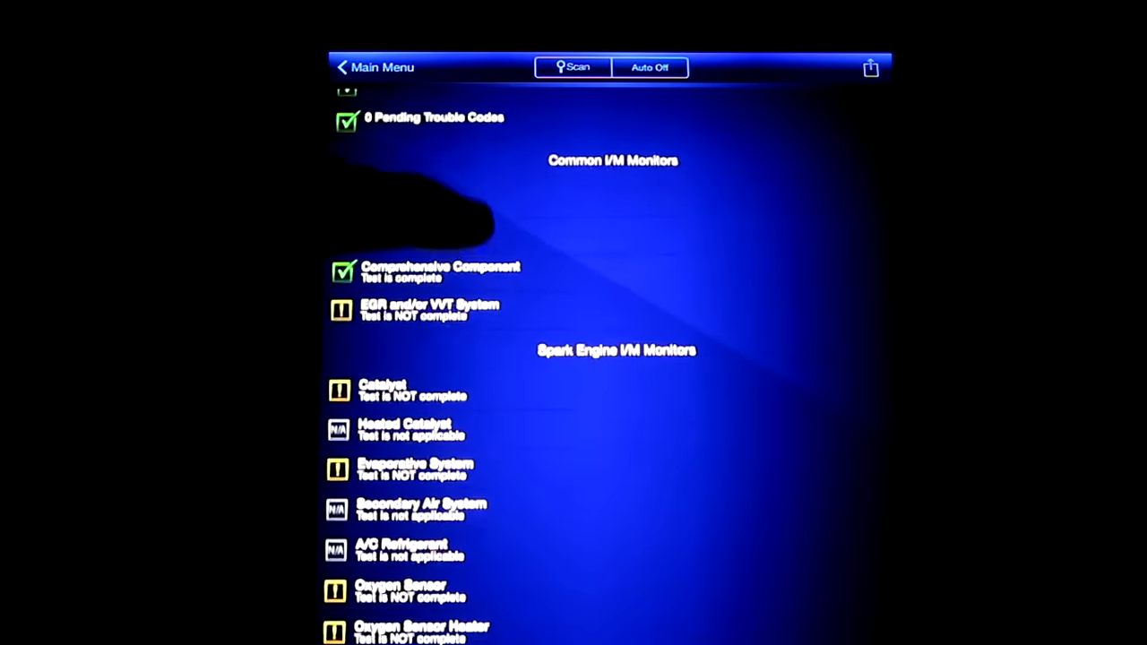
{"action": "scroll", "coordinate": [412, 269], "scroll_direction": "up", "scroll_amount": 4}
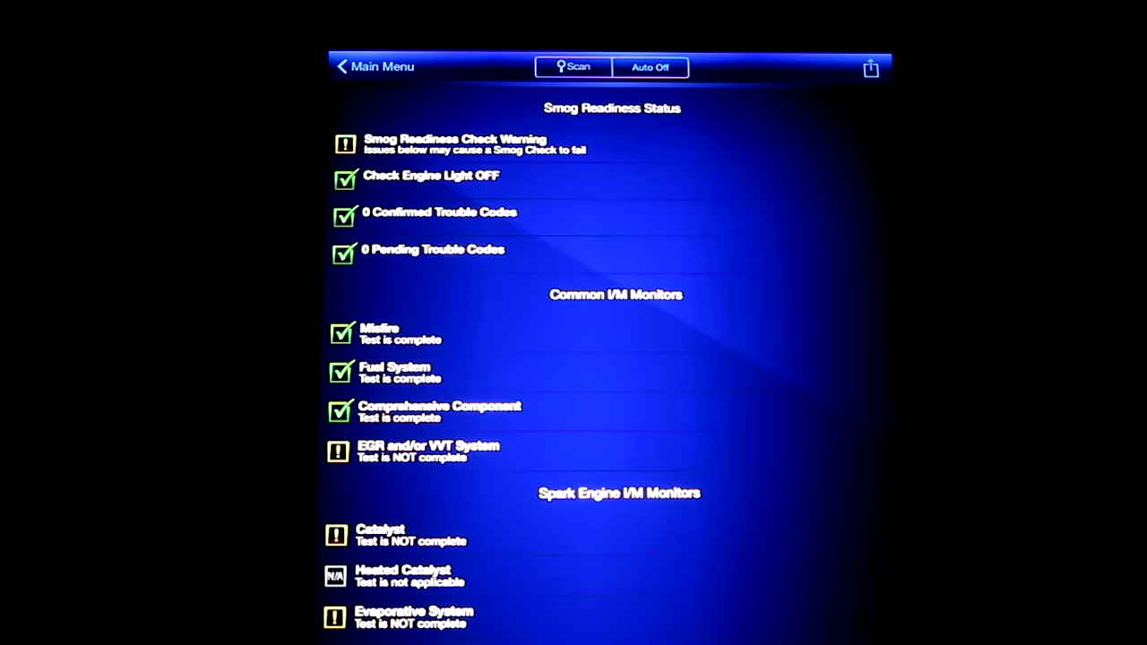
Leave Smog Check, review the Mode 6 on-board monitor test table, and return to the main menu.
{"action": "left_click", "coordinate": [381, 67]}
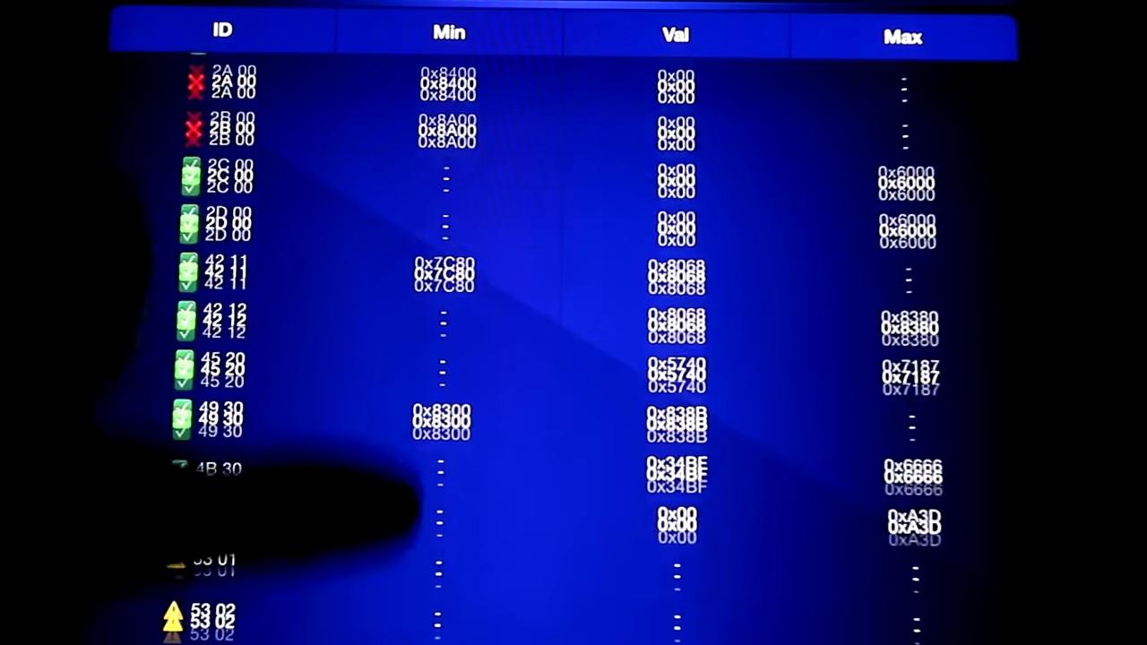
{"action": "key", "text": "Escape"}
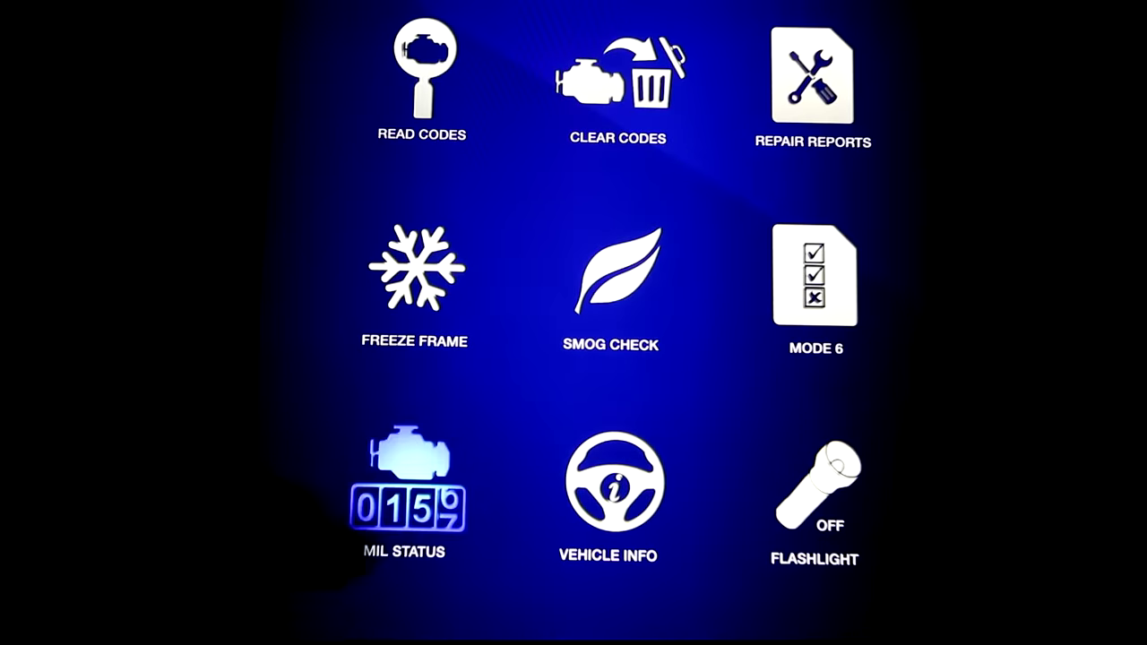
View the MIL Status report: check engine light OFF, time and distance counters unsupported.
{"action": "left_click", "coordinate": [614, 497]}
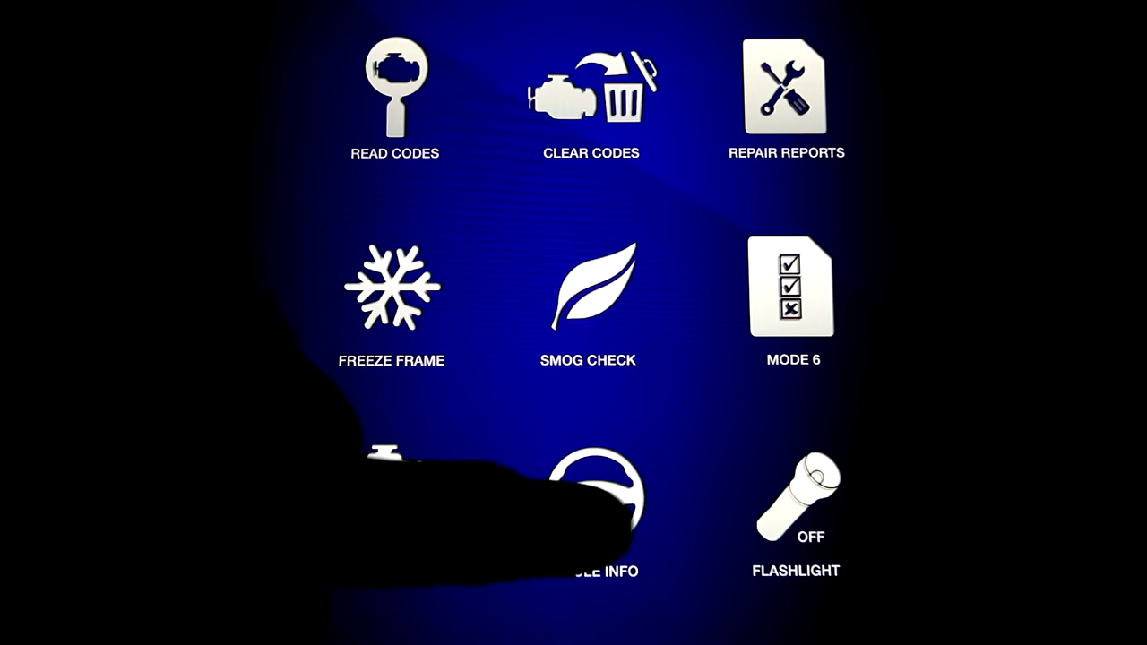
{"action": "left_click", "coordinate": [596, 506]}
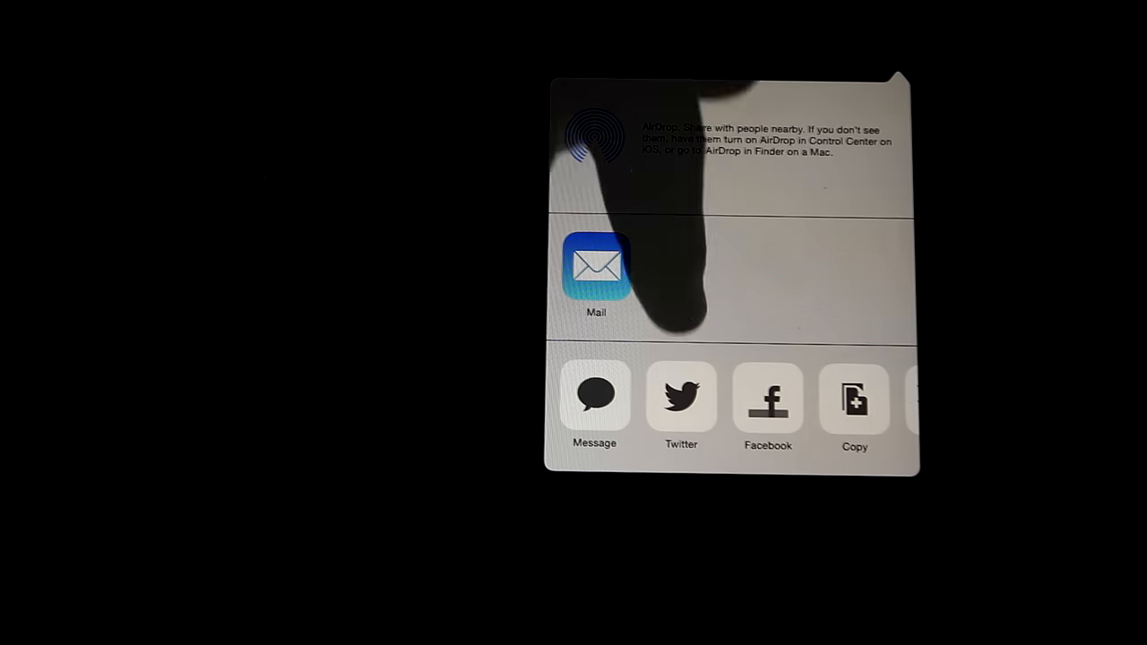
{"action": "scroll", "coordinate": [726, 408], "scroll_direction": "right", "scroll_amount": 3}
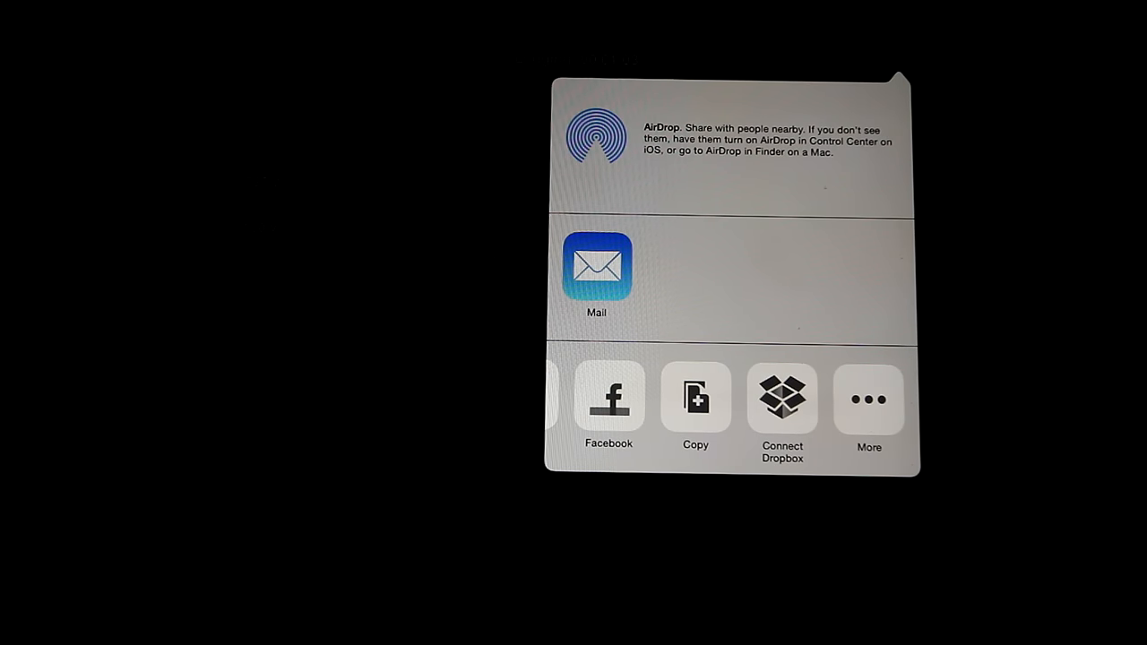
Dismiss the share sheet and restart the live-data log from zero with the same four sensors.
{"action": "left_click", "coordinate": [358, 448]}
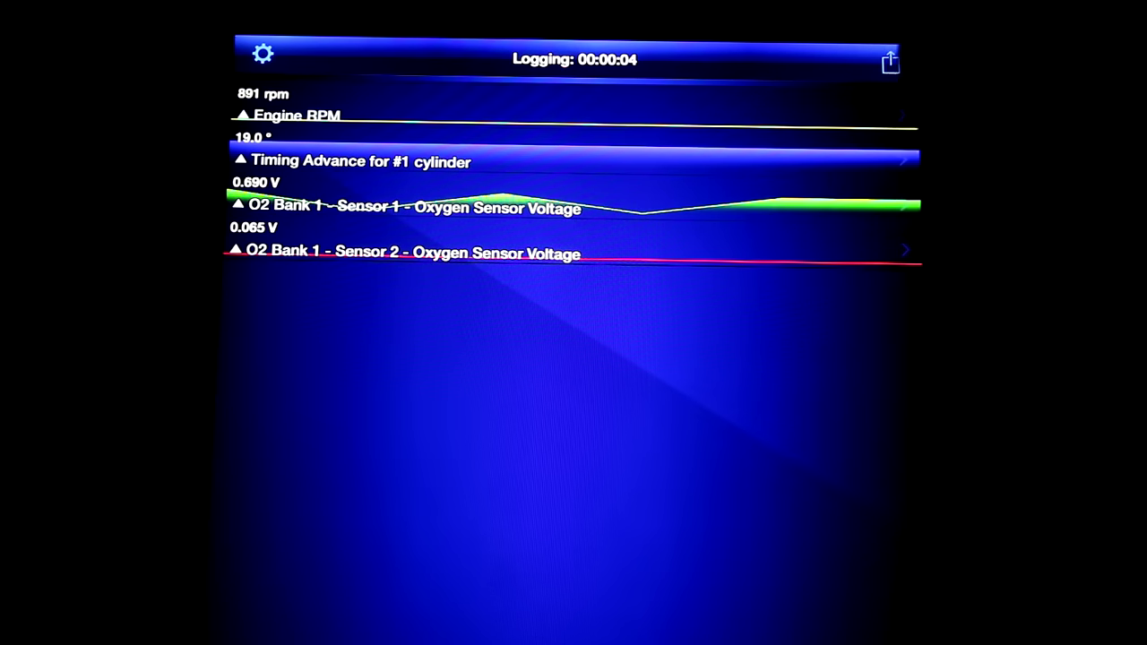
View the oxygen sensor 1 voltage gauge (about 0.2-0.7 V), then return to the Scan Tool menu.
{"action": "left_click", "coordinate": [412, 208]}
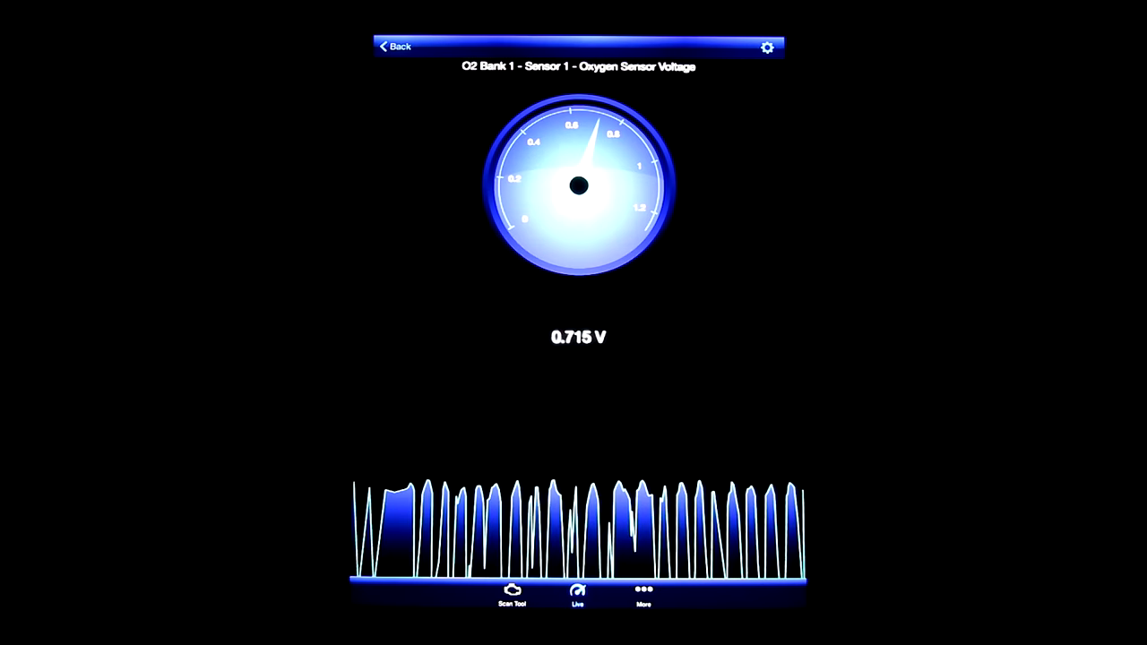
{"action": "left_click", "coordinate": [401, 47]}
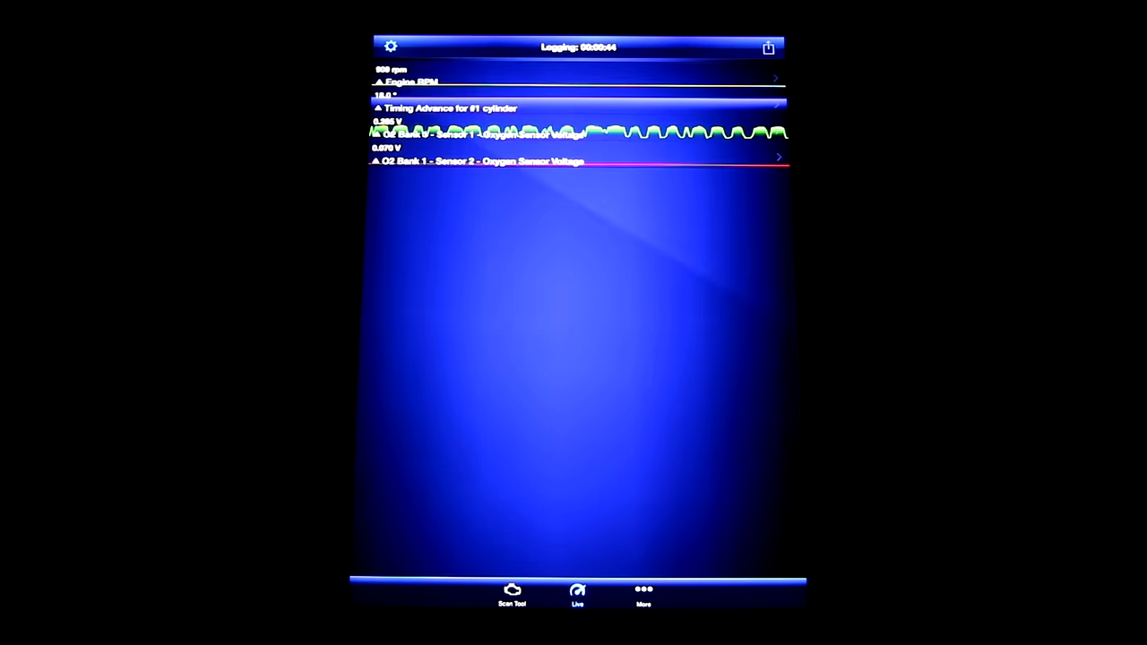
{"action": "left_click", "coordinate": [643, 592]}
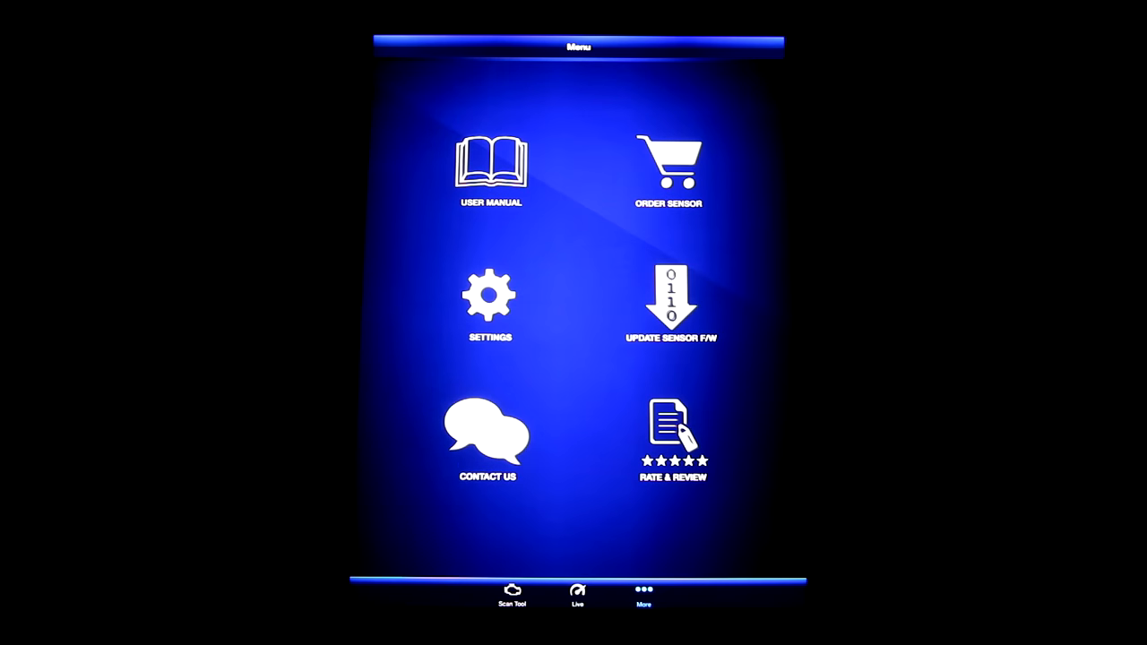
{"action": "left_click", "coordinate": [513, 591]}
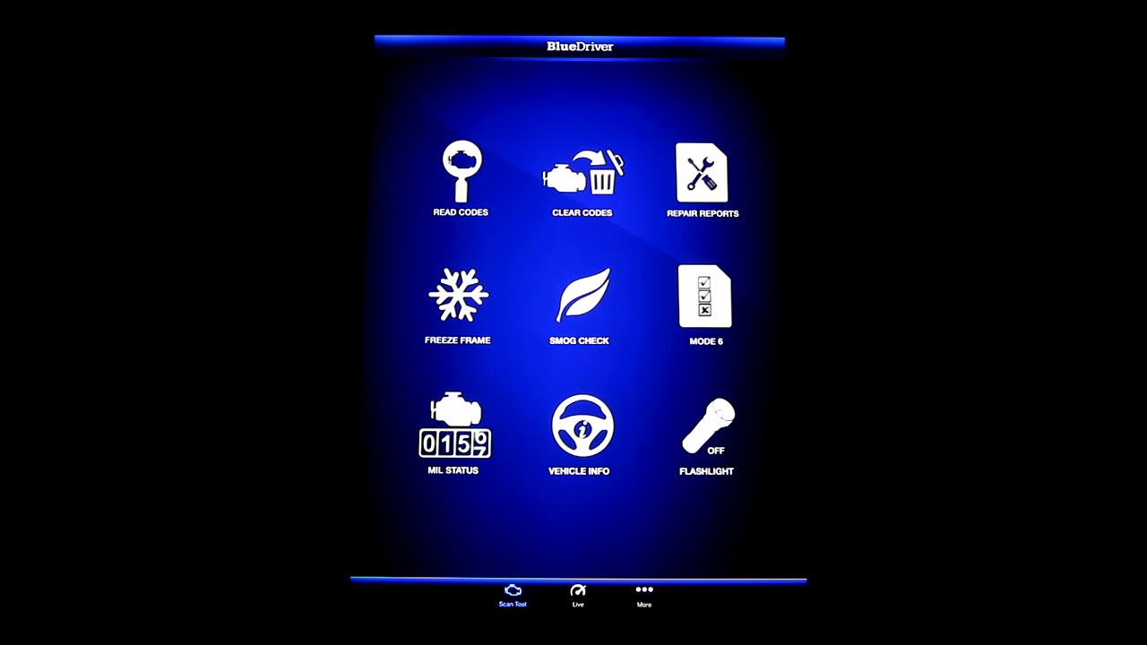